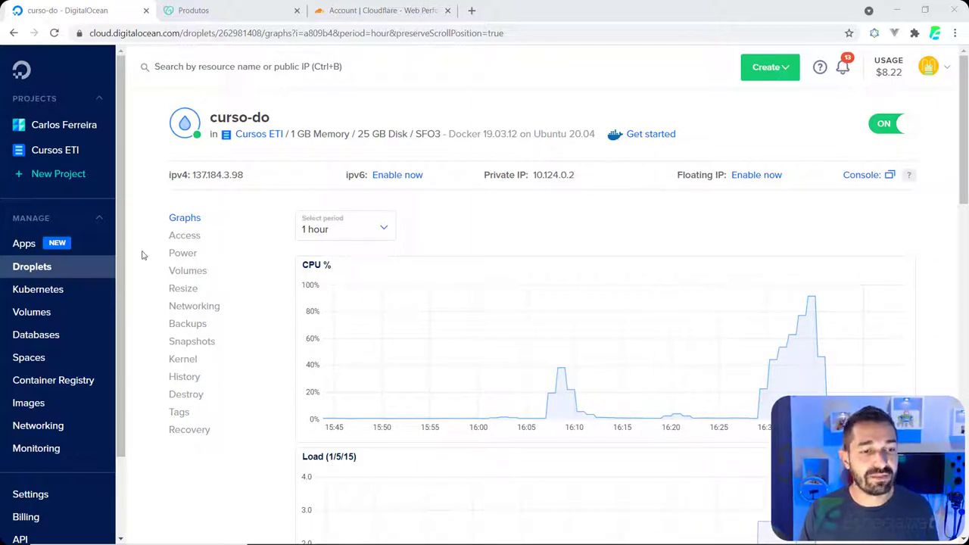
Open the Domains section of Networking in DigitalOcean and check which domains are registered in GoDaddy
left_click(43, 428)
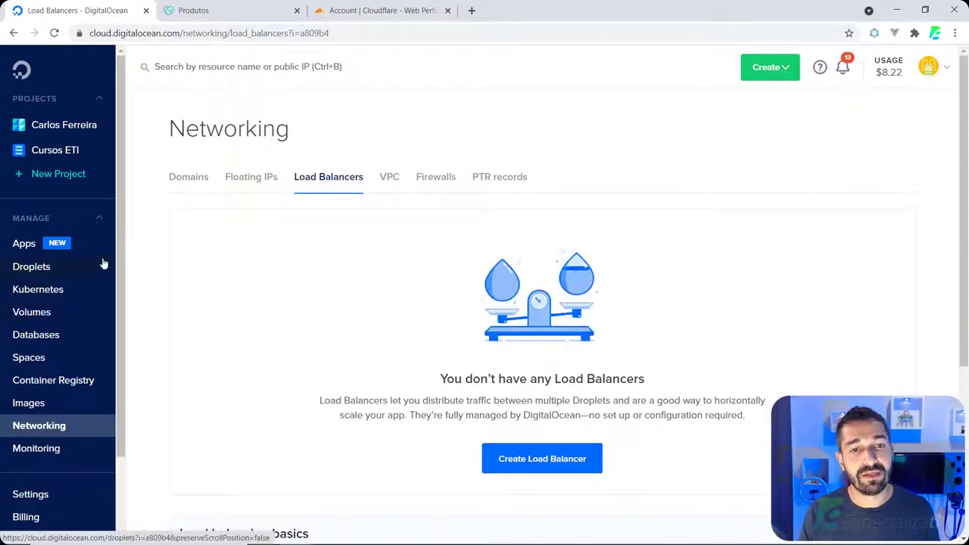
left_click(183, 179)
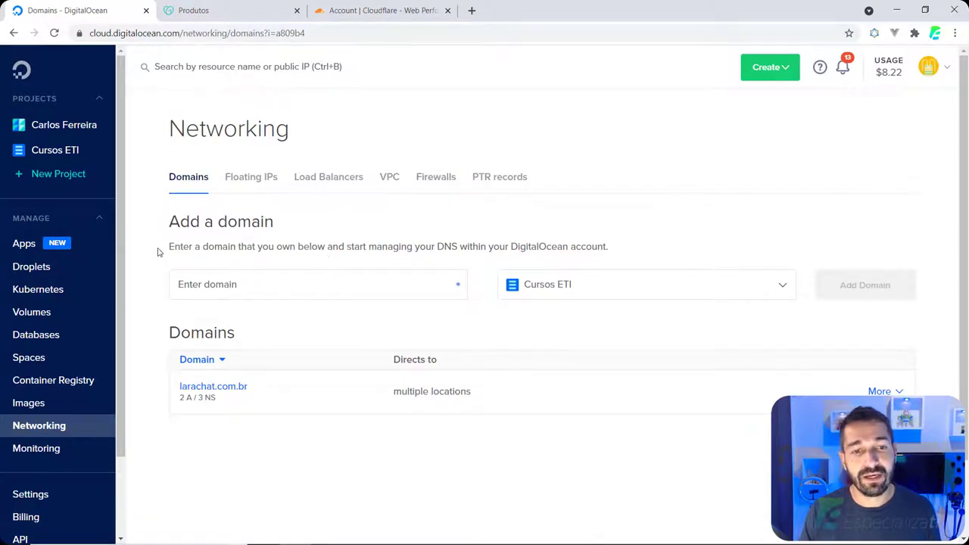
left_click(198, 281)
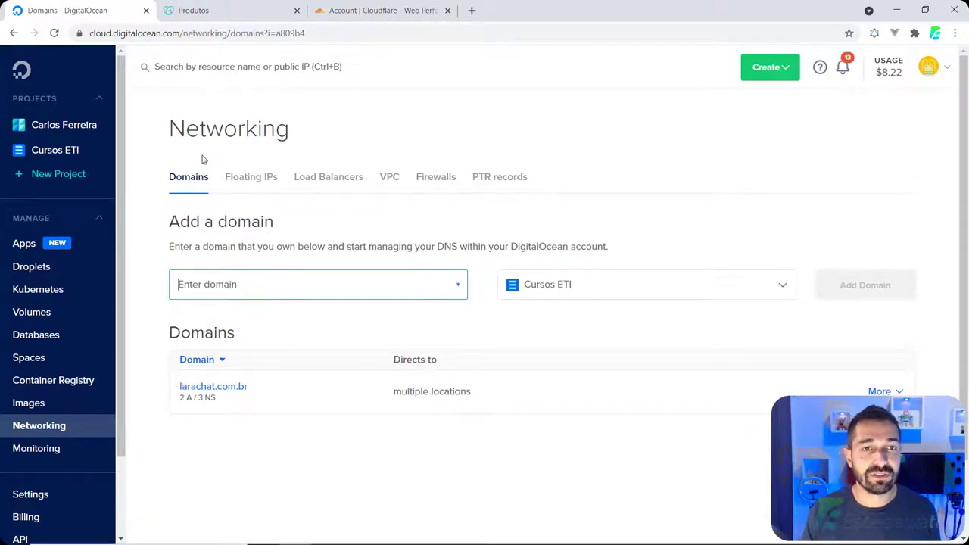
left_click(189, 9)
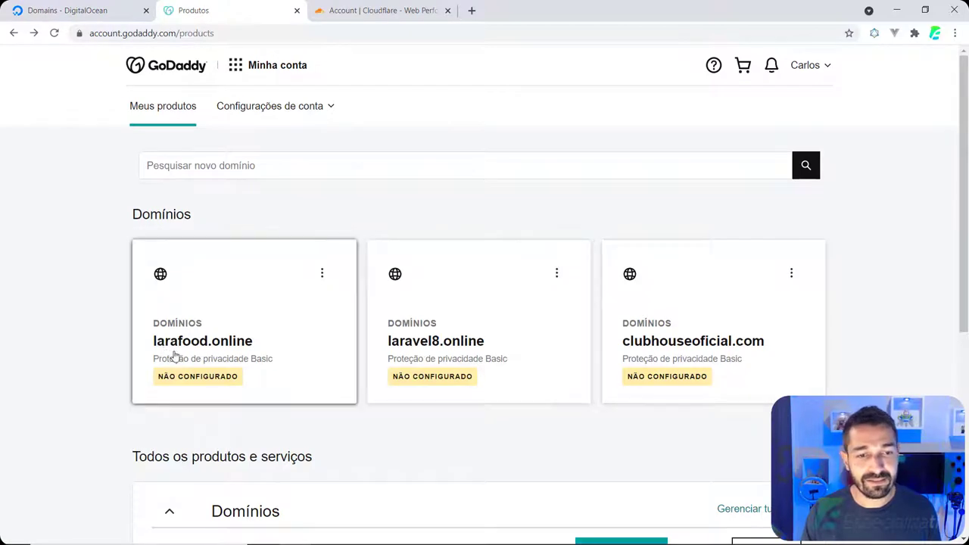
left_click(83, 10)
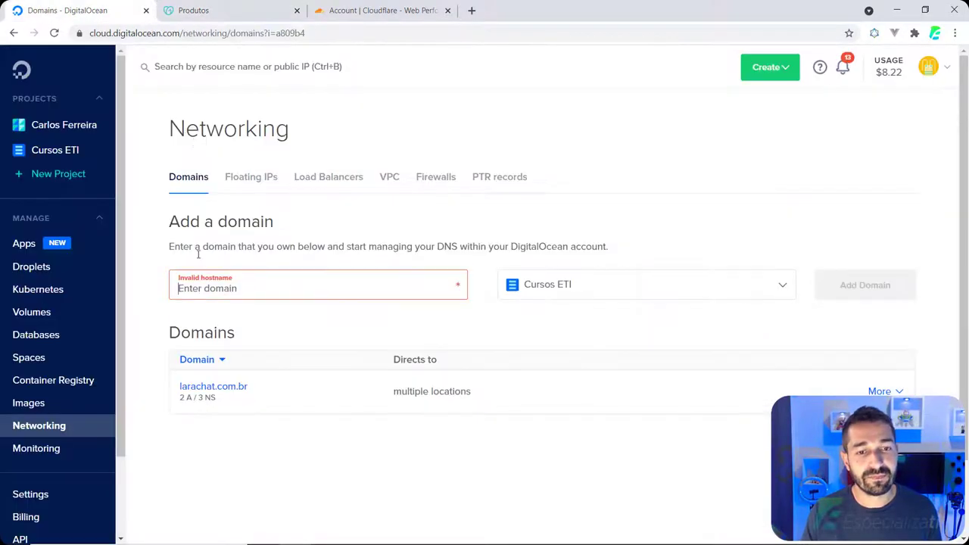
Add the domain laravel8.online to the Cursos ETI project
type("larafood")
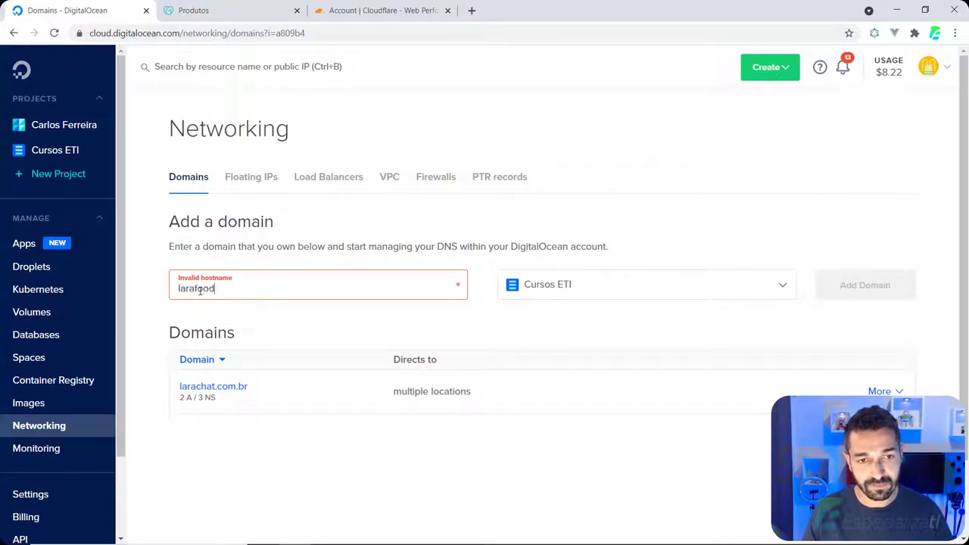
type(".online")
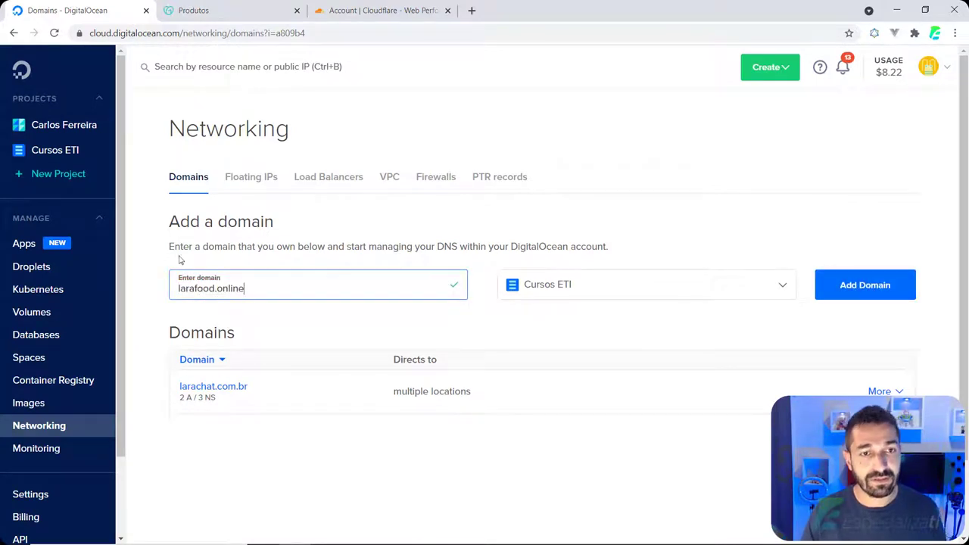
key("ctrl+Tab")
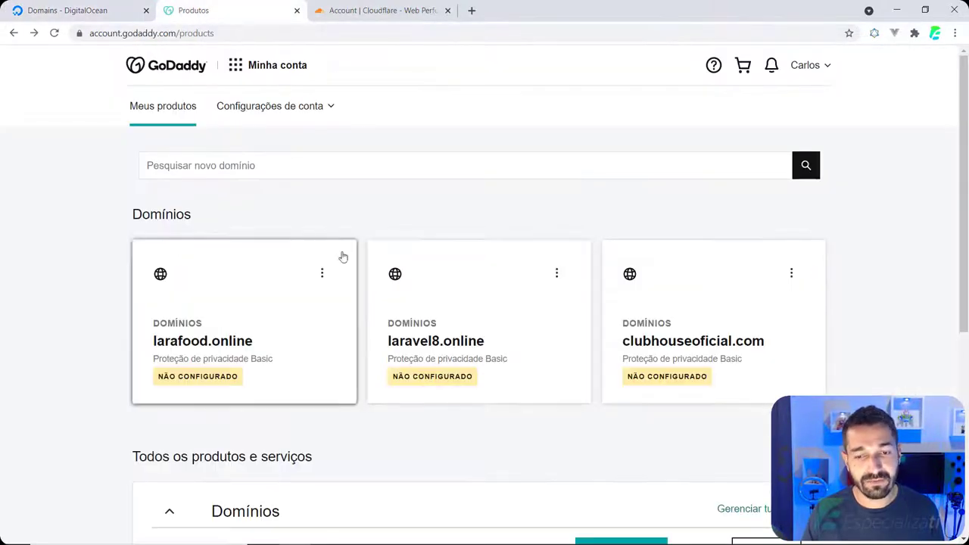
key("ctrl+shift+Tab")
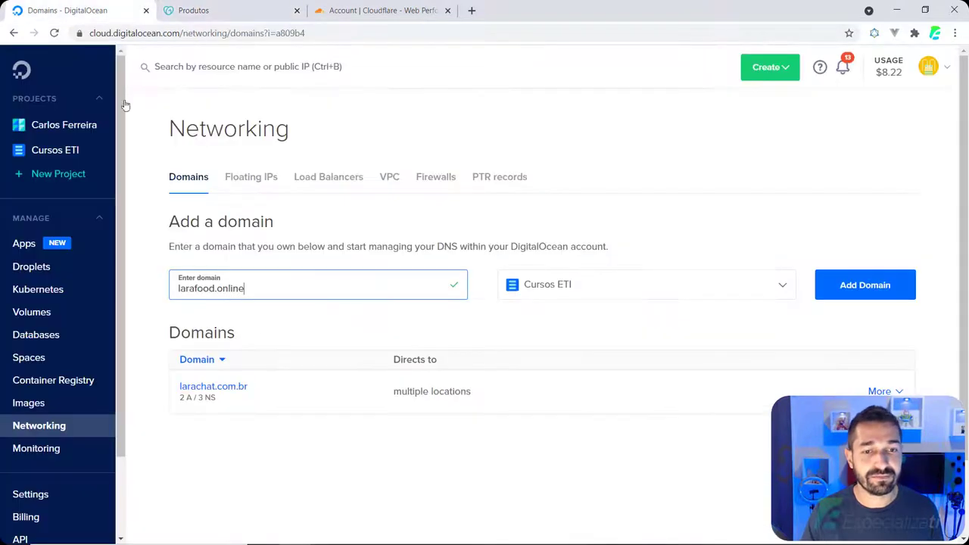
double_click(208, 289)
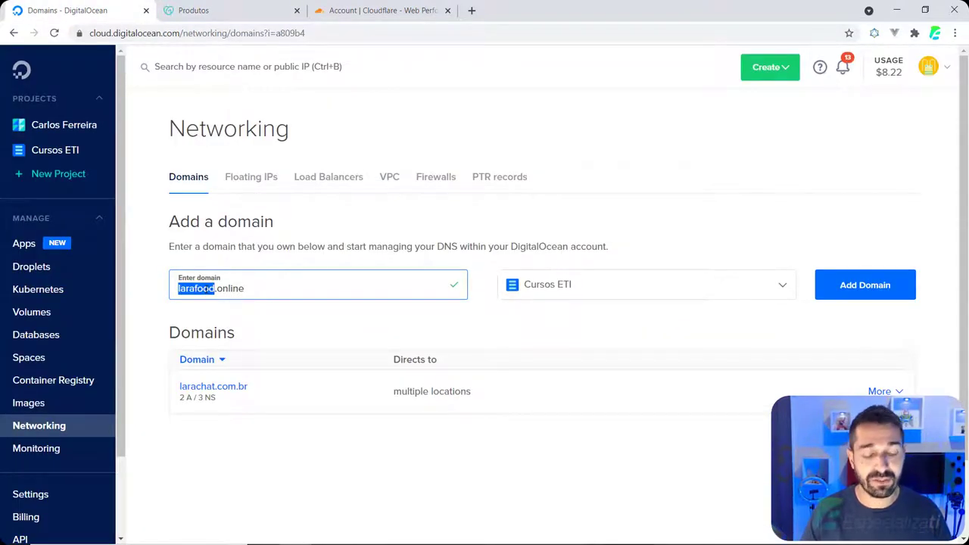
type("laravel")
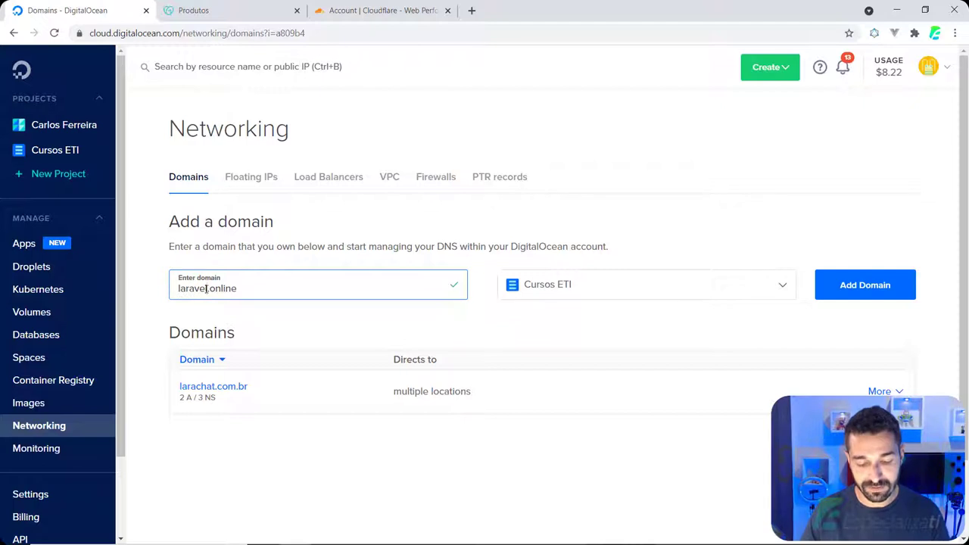
type("8")
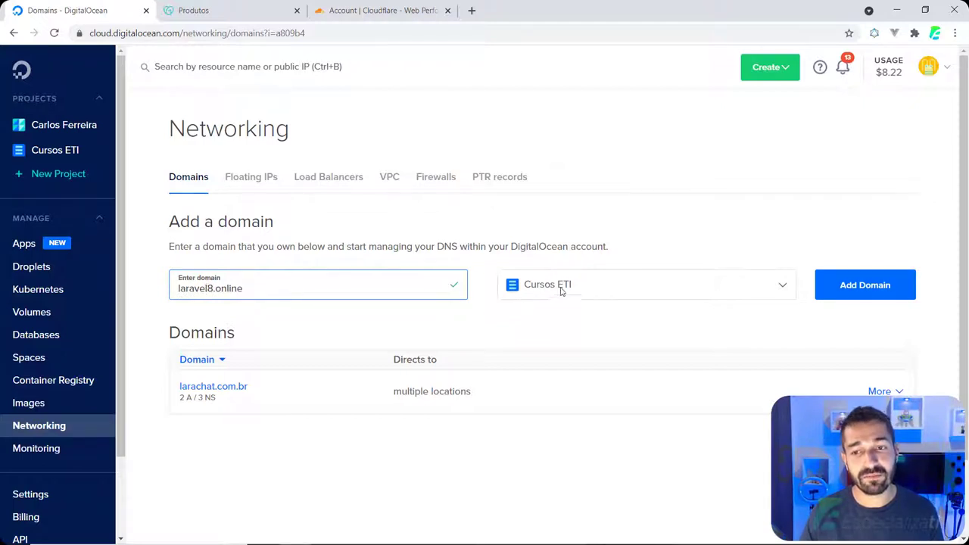
left_click(865, 287)
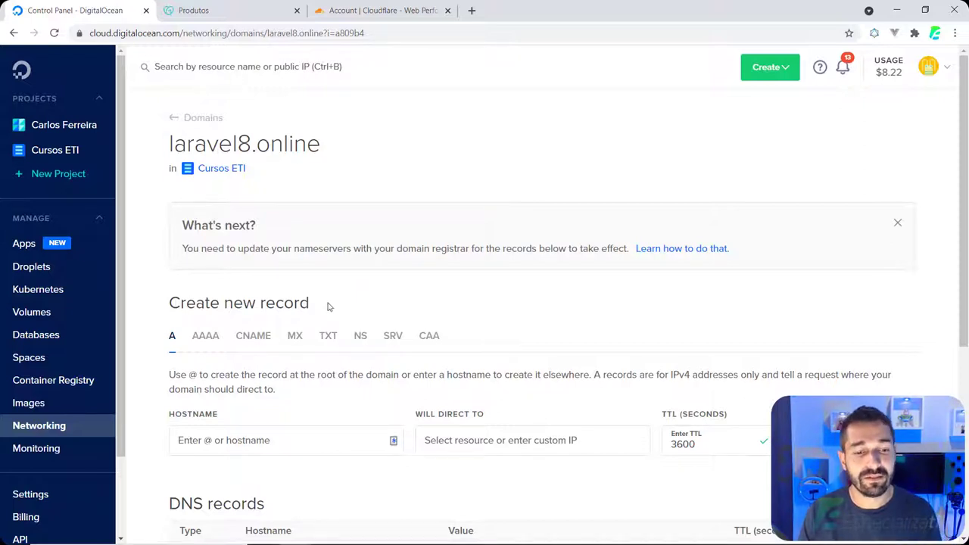
Create an A record for laravel8.online with hostname @ that directs to the curso-do droplet
scroll(327, 307, "down", 3)
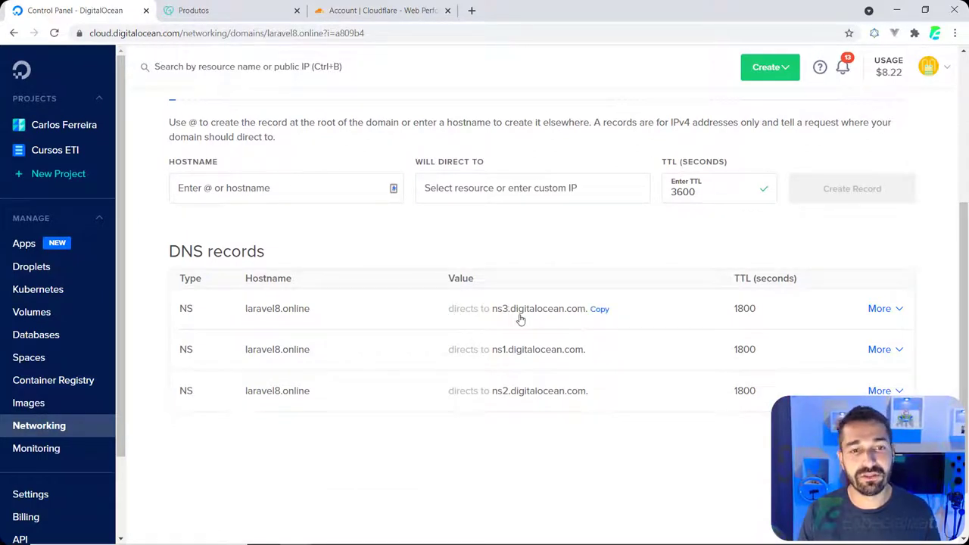
left_click(233, 191)
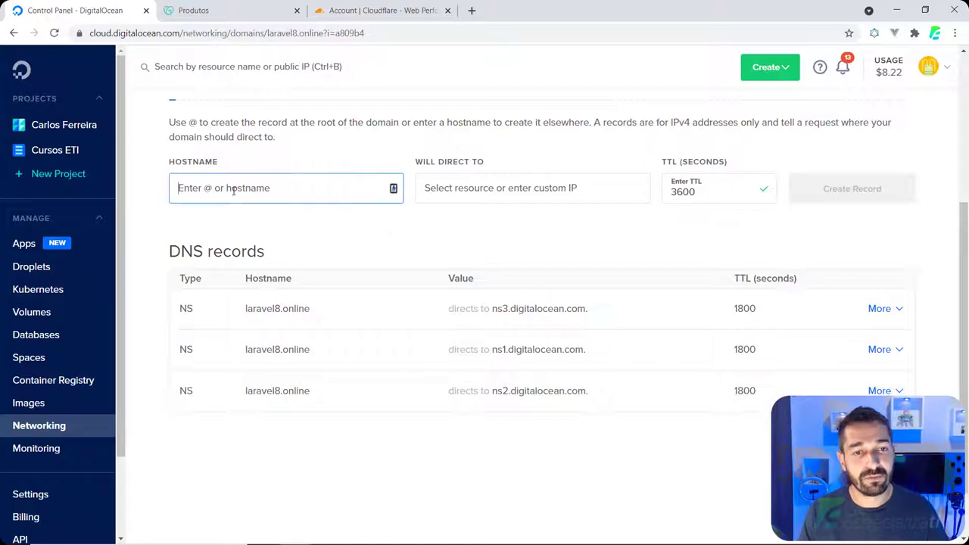
type("@")
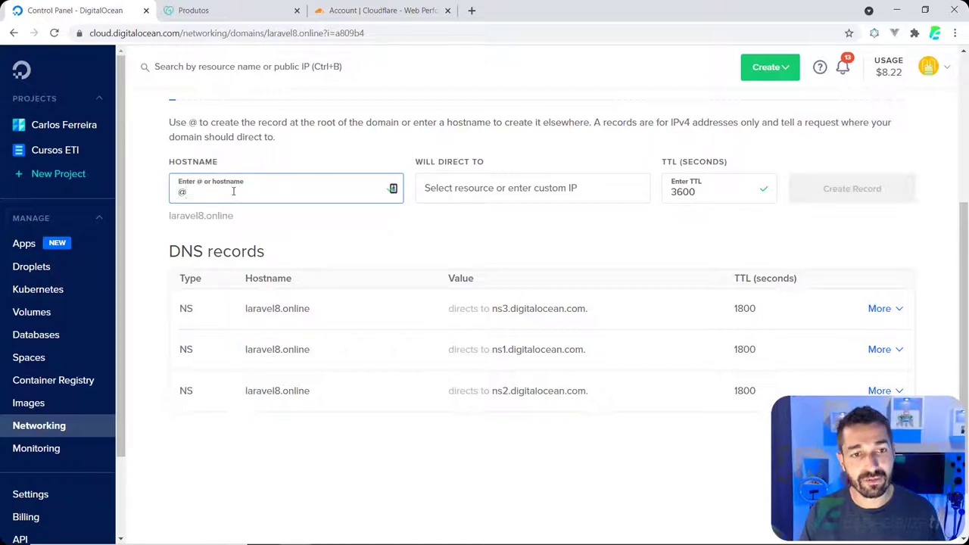
left_click(499, 190)
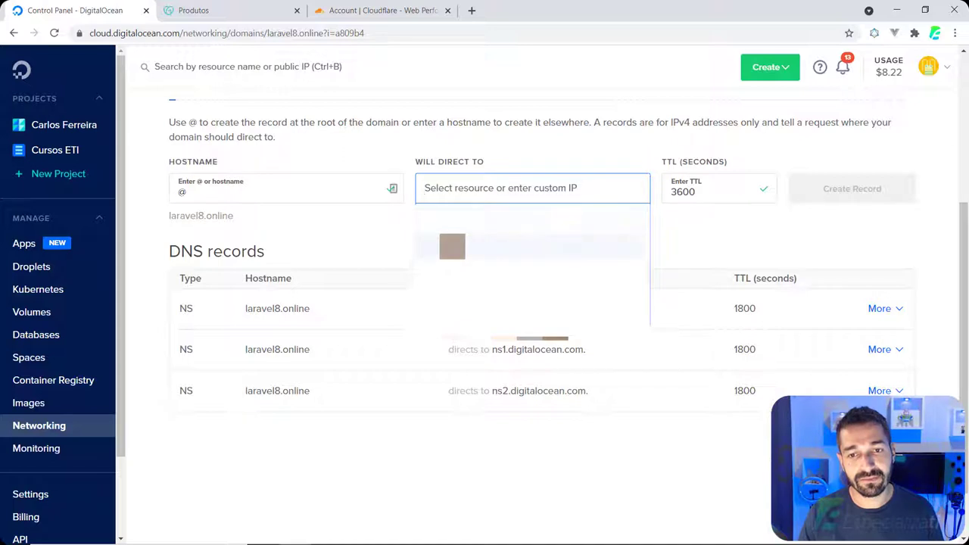
left_click(485, 221)
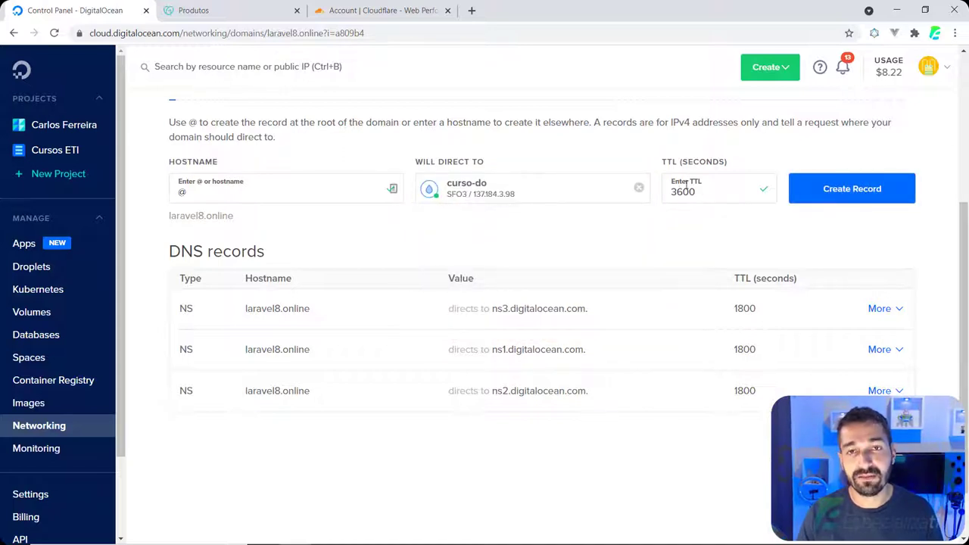
left_click(841, 198)
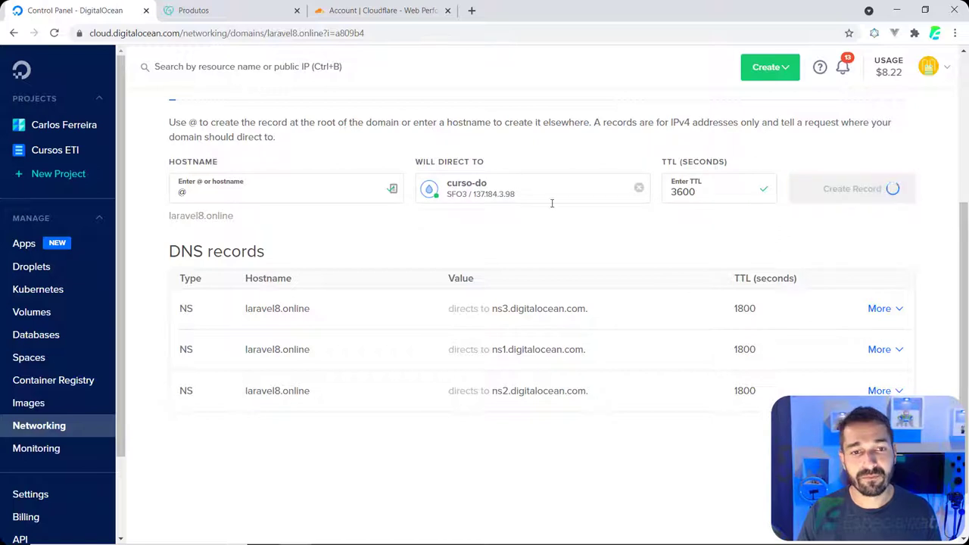
left_click(228, 198)
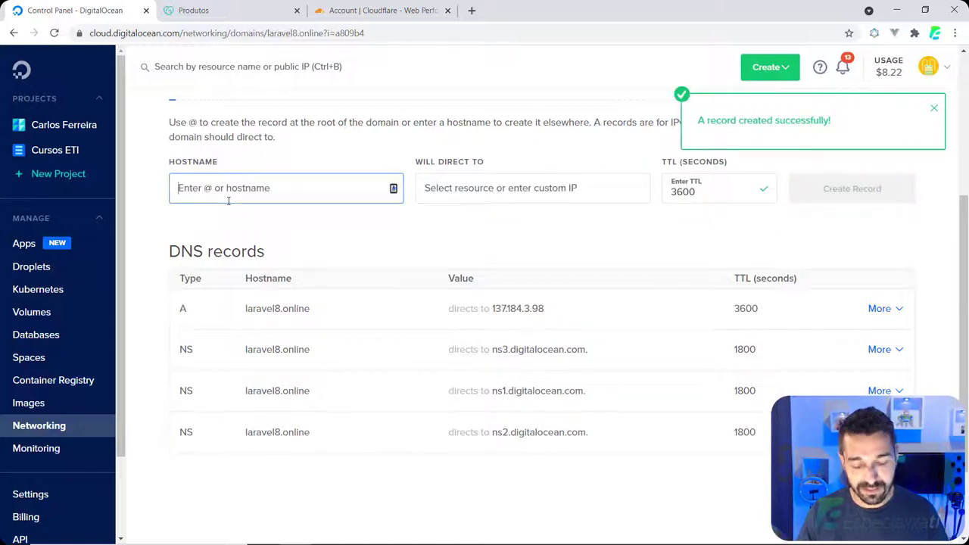
type("www.")
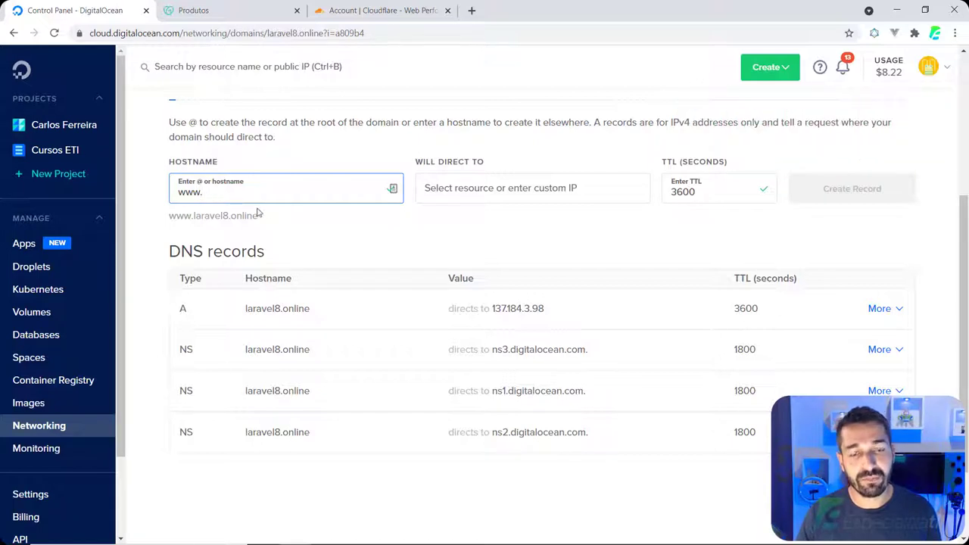
left_click(466, 189)
type("cur")
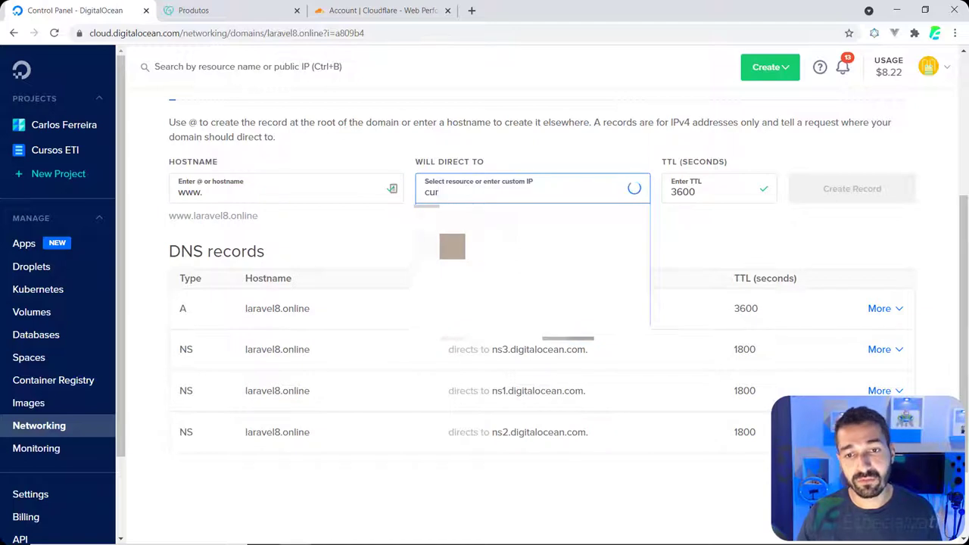
key("Return")
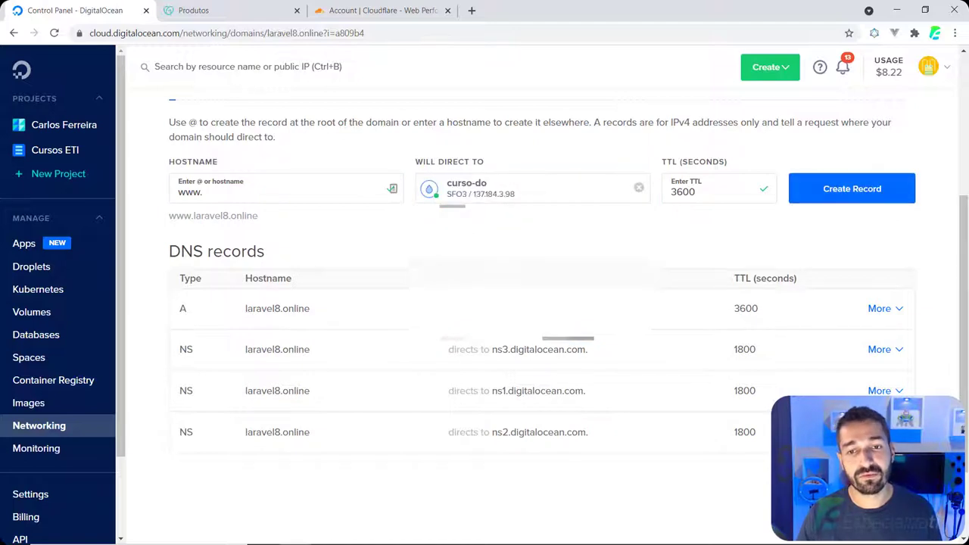
left_click(858, 193)
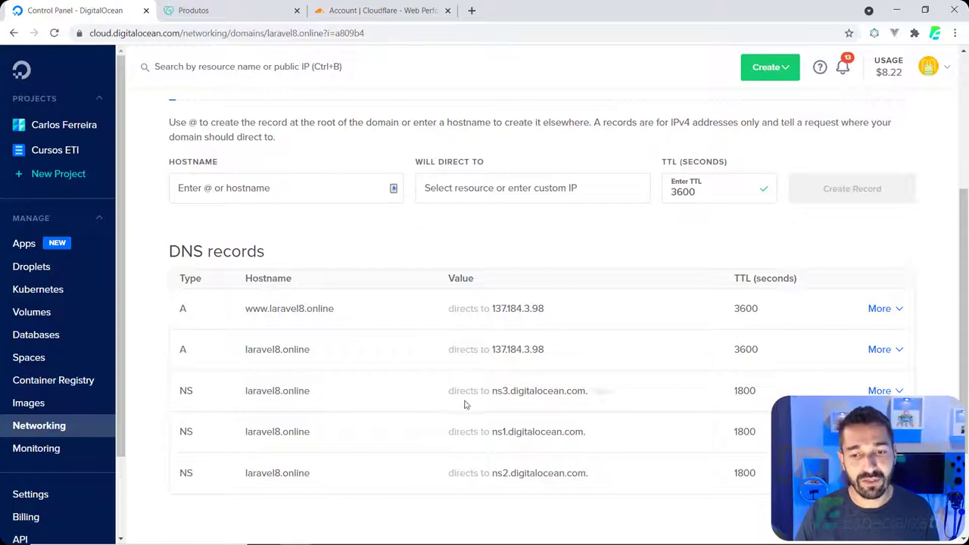
Copy the ns3.digitalocean.com value from its NS record and switch to GoDaddy's product list
mouse_move(534, 393)
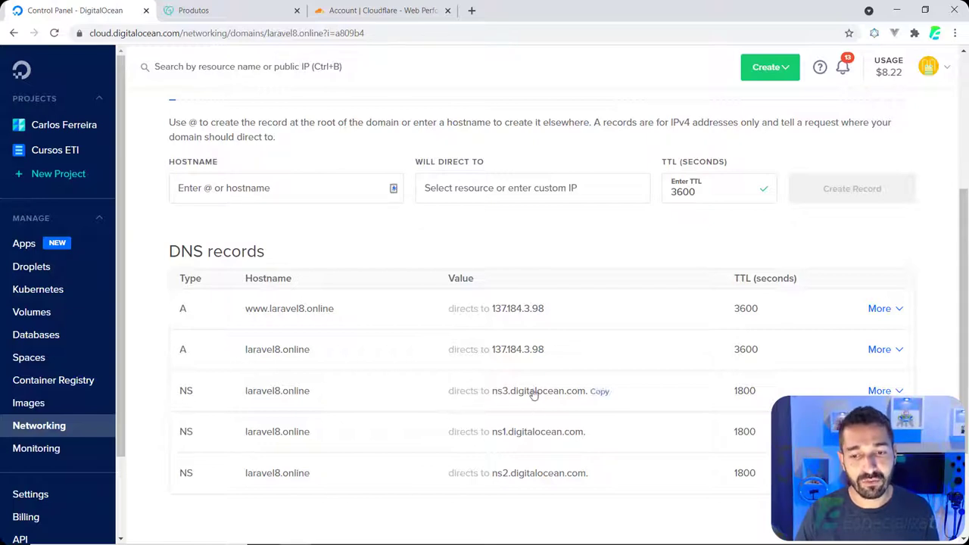
left_click(599, 392)
left_click(281, 21)
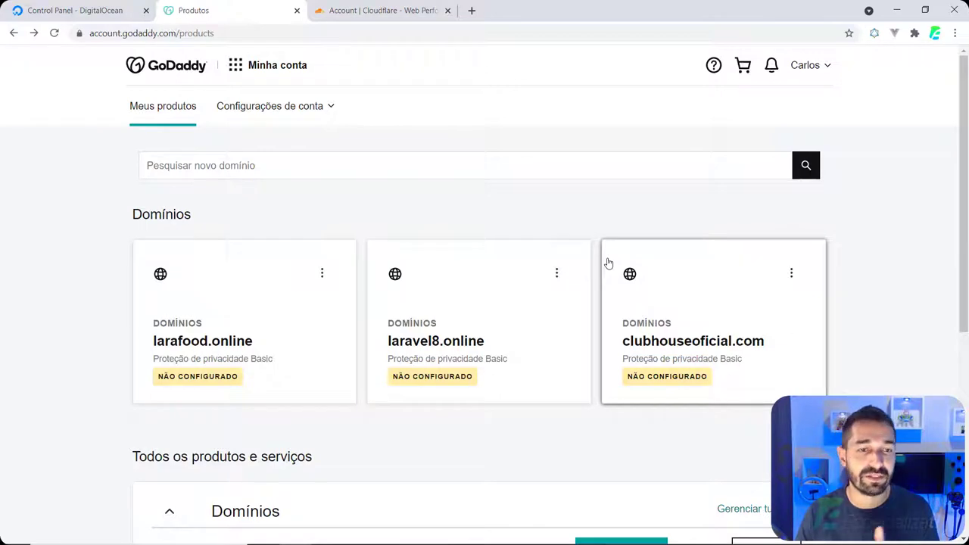
left_click(790, 274)
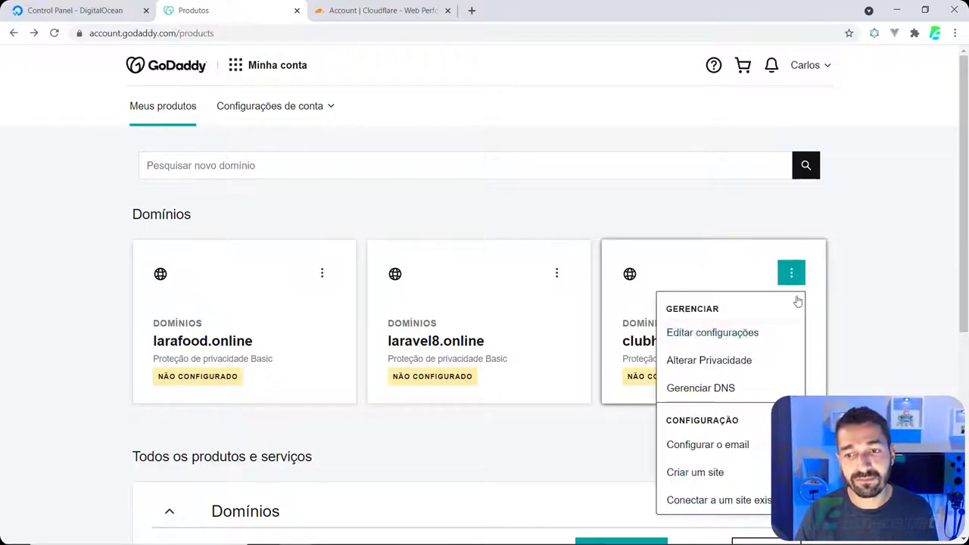
left_click(687, 394)
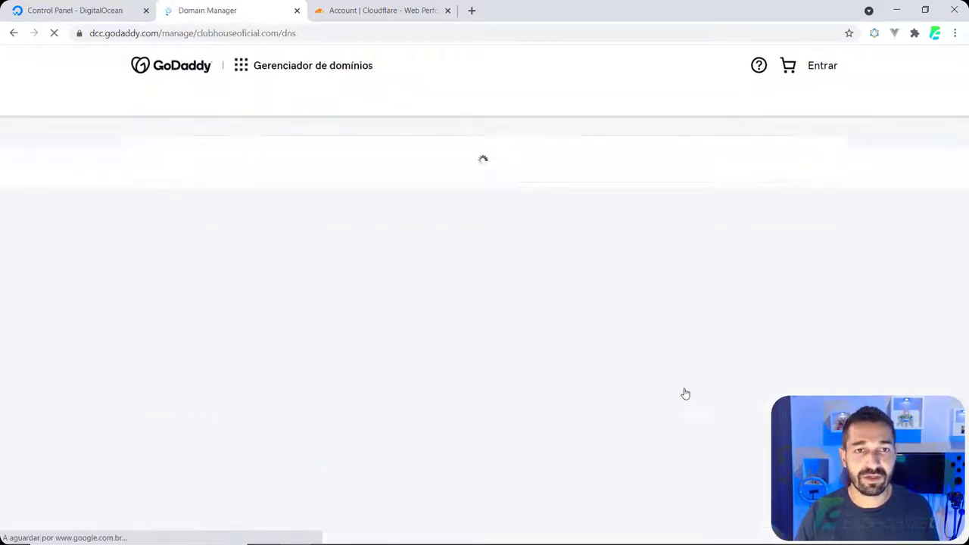
left_click(13, 33)
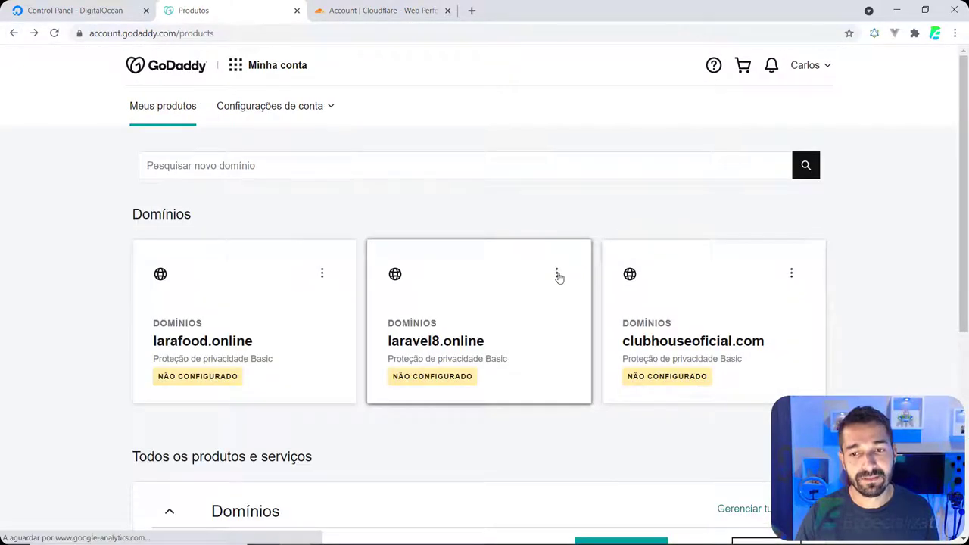
Open the name servers of laravel8.online for editing in GoDaddy and compare them with the NS records in DigitalOcean
left_click(557, 273)
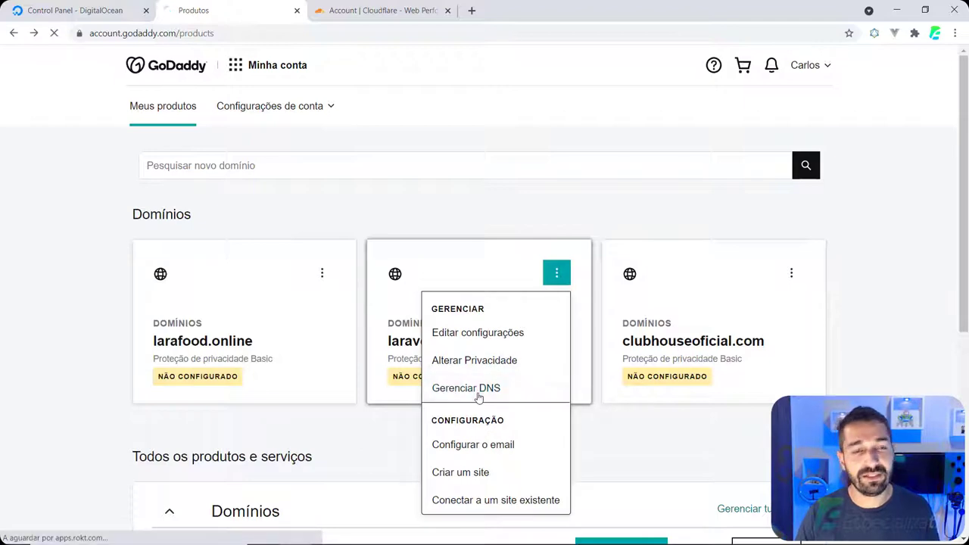
left_click(482, 389)
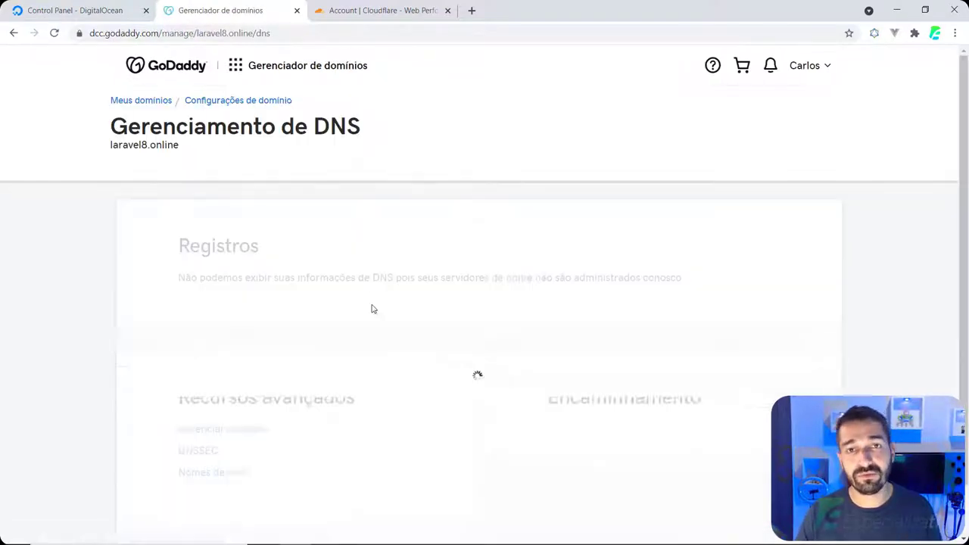
scroll(203, 288, "down", 1)
scroll(203, 288, "down", 2)
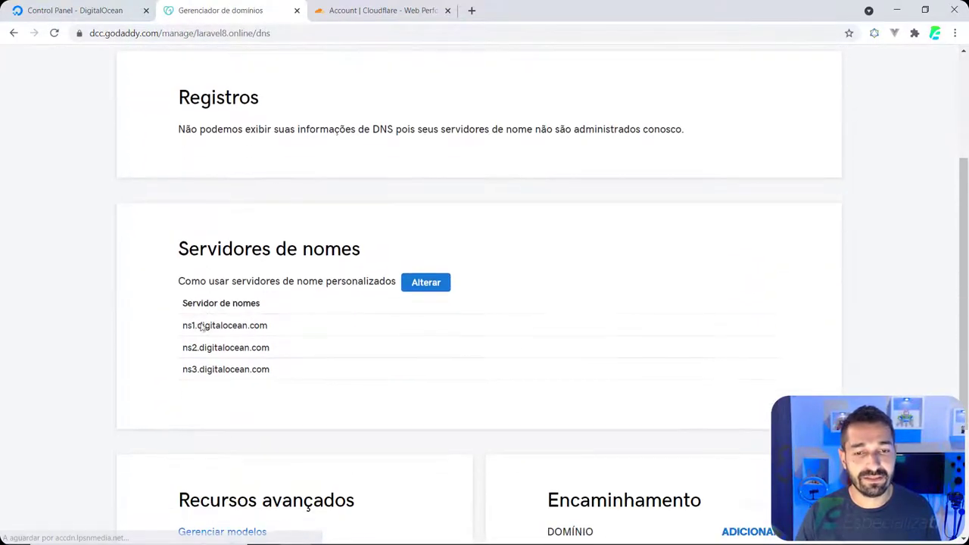
left_click(434, 290)
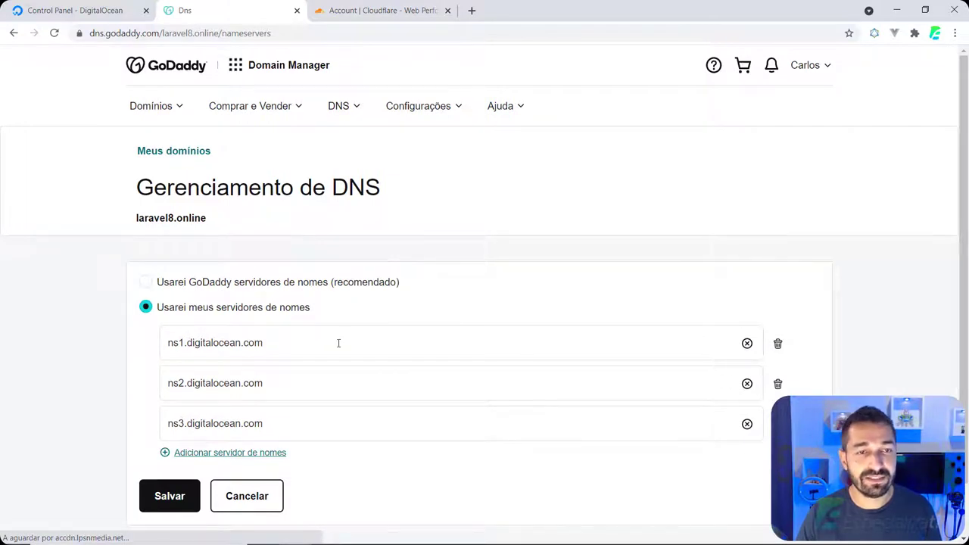
left_click(106, 13)
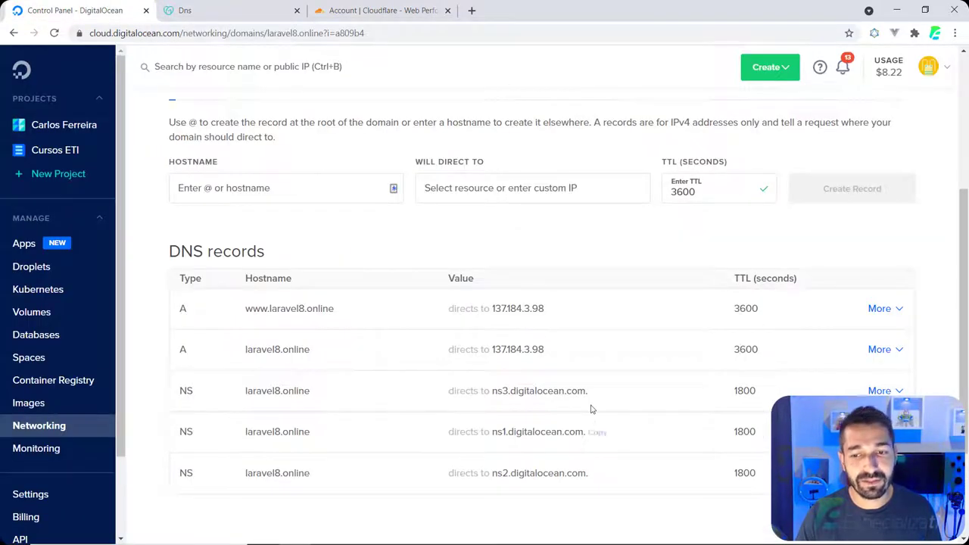
left_click(229, 19)
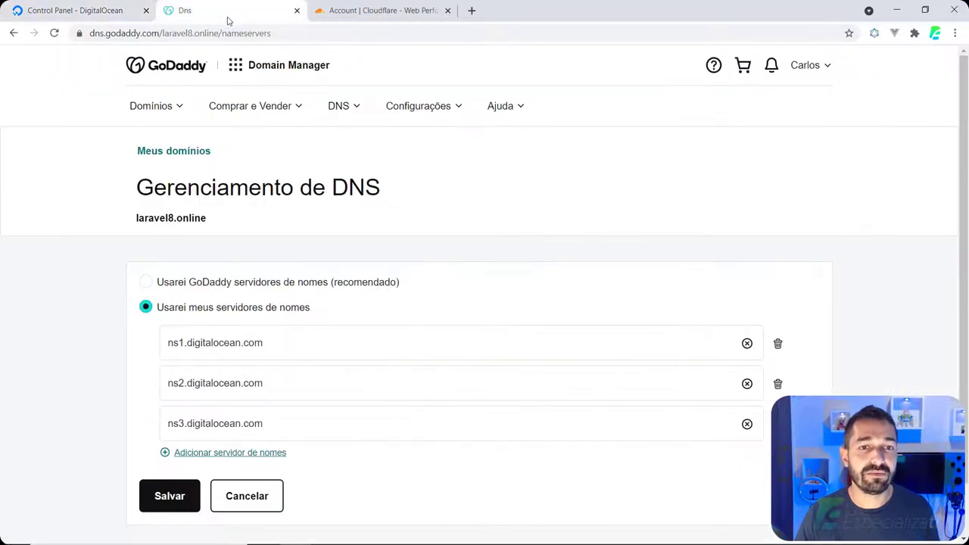
Check the custom name servers entered in GoDaddy against the record types and DNS records of laravel8.online in DigitalOcean
left_click(267, 346)
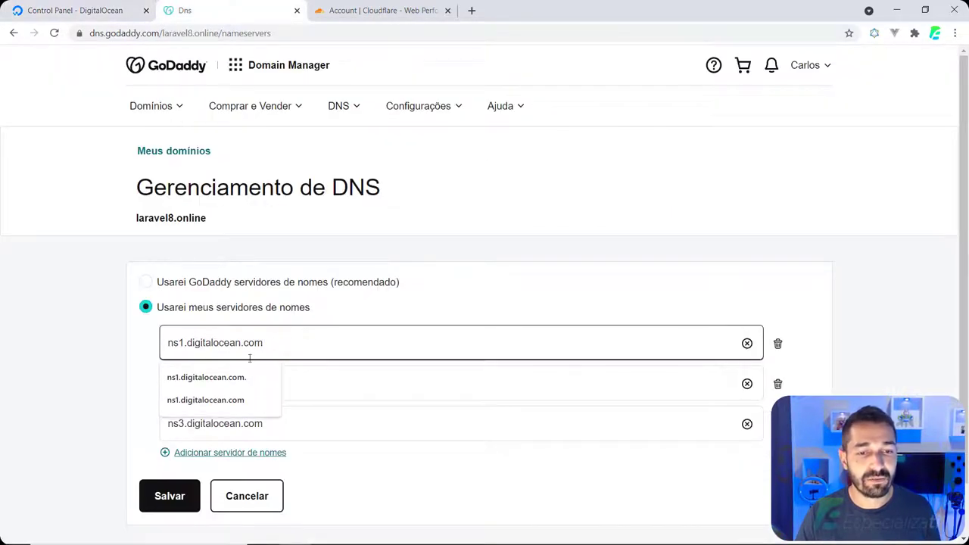
left_click(118, 356)
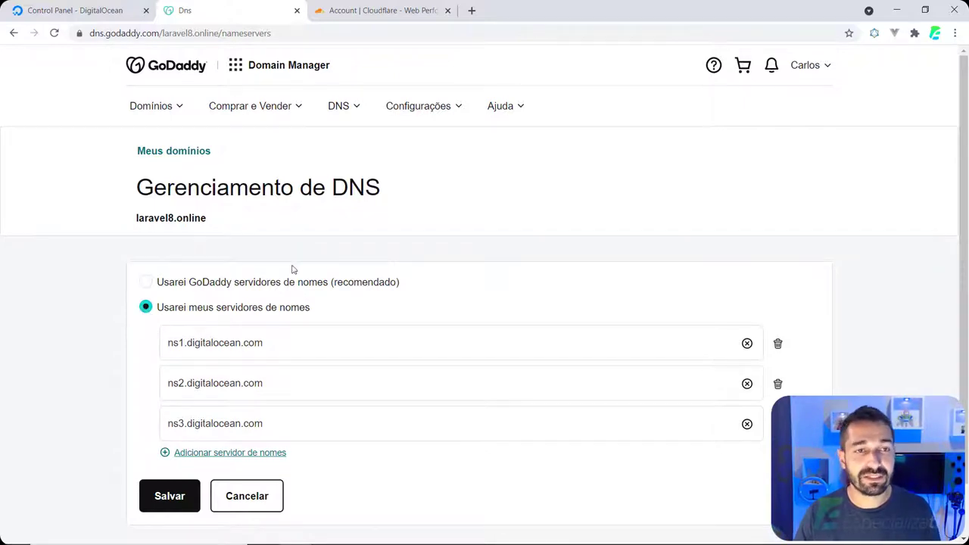
left_click(129, 12)
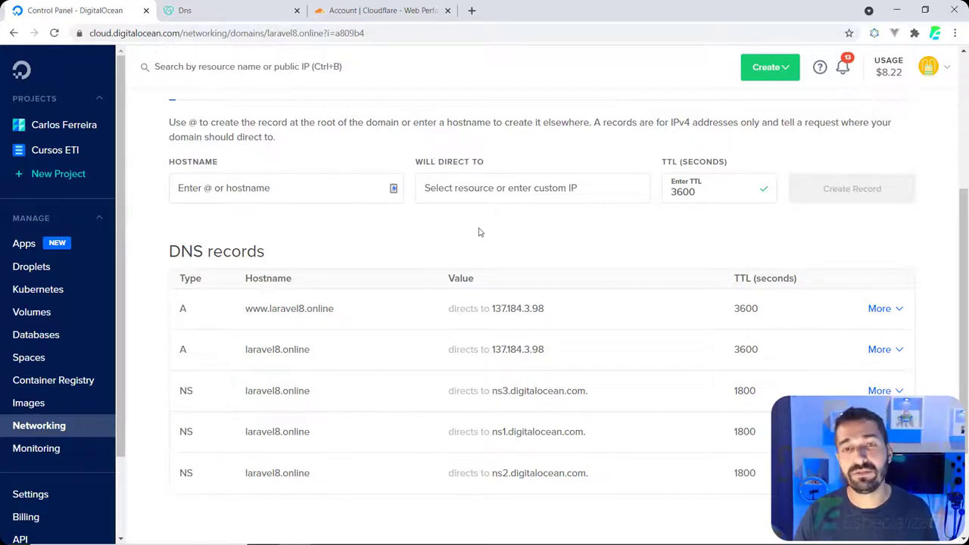
scroll(325, 195, "up", 4)
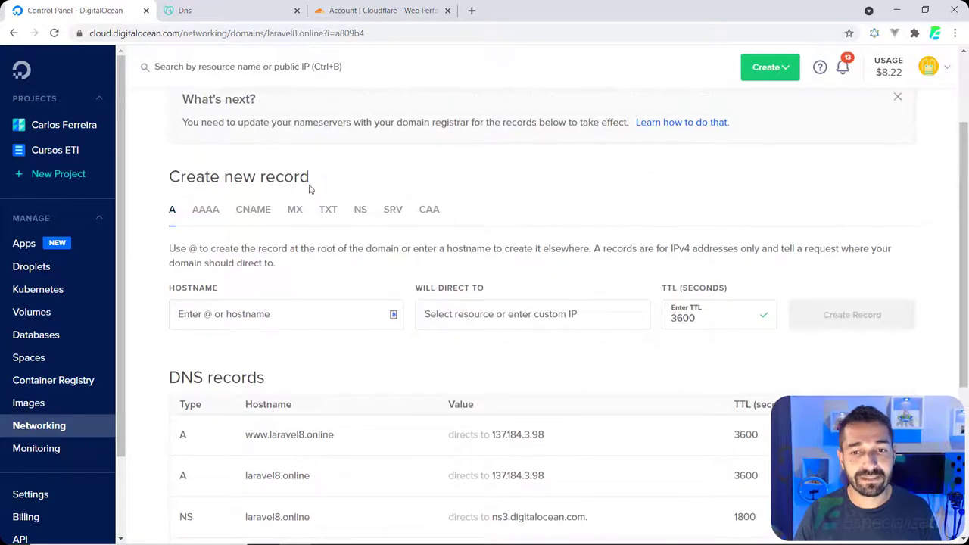
scroll(227, 283, "down", 3)
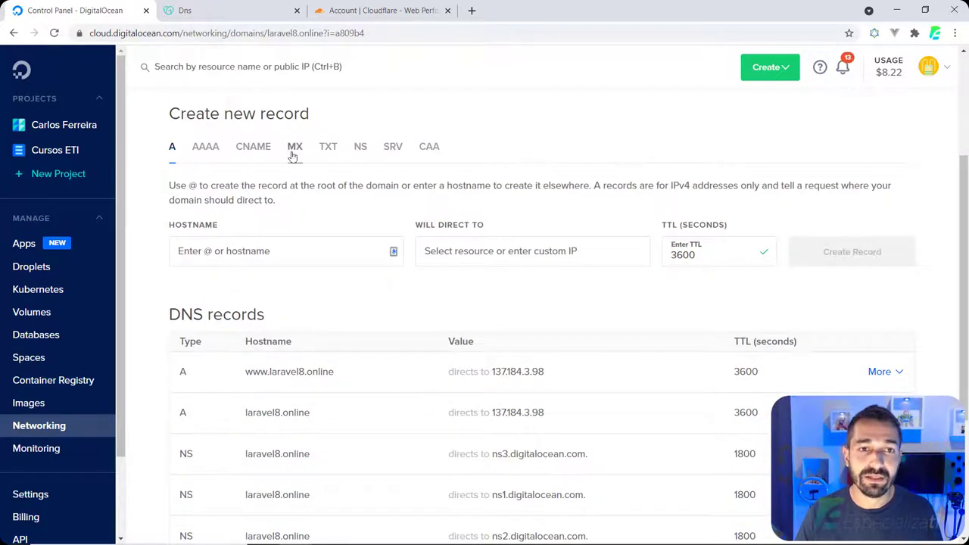
left_click(234, 13)
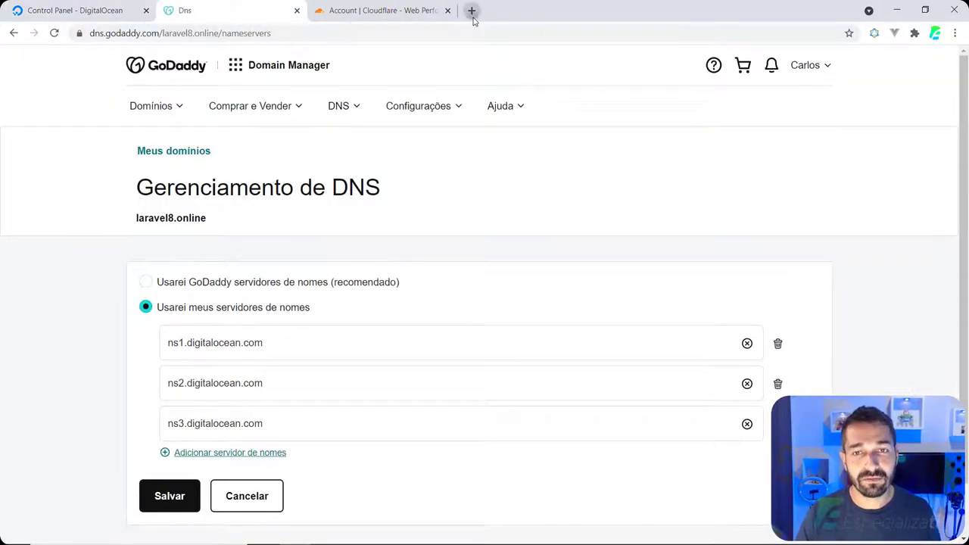
Load laravel8.online in a new browser tab to test the domain
left_click(472, 10)
type("laravel8.online")
key("Return")
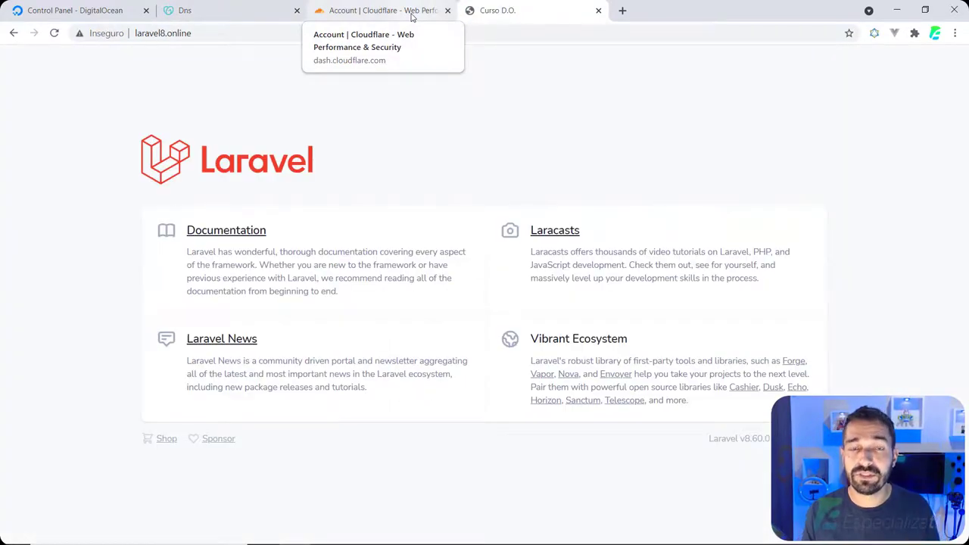